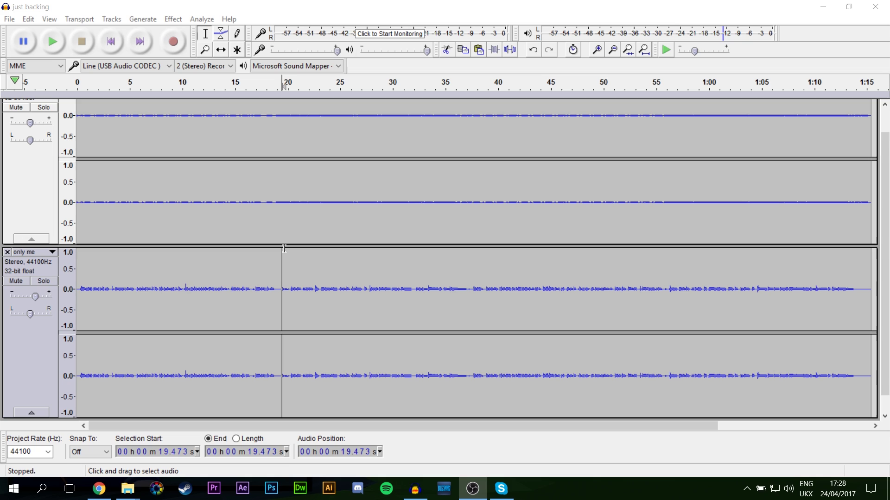
# Play the two-track project from 19.47 seconds to hear the uncorrected vocal
pyautogui.click(52, 42)
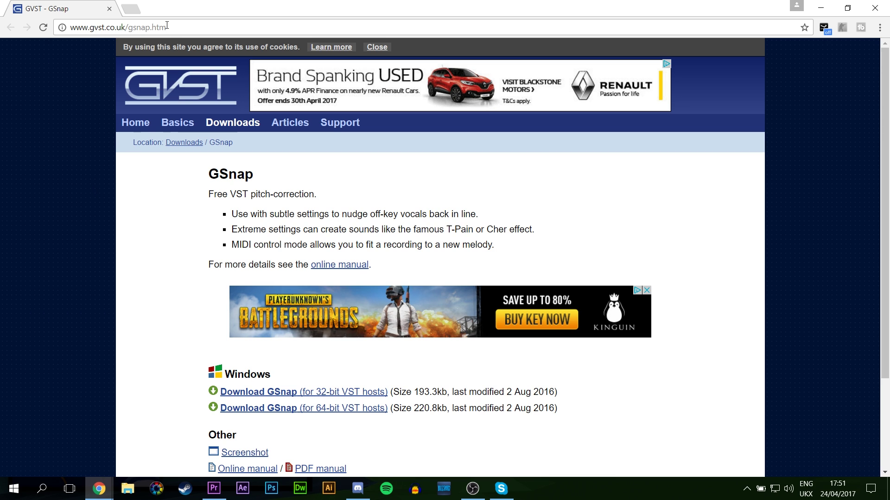
pyautogui.click(167, 26)
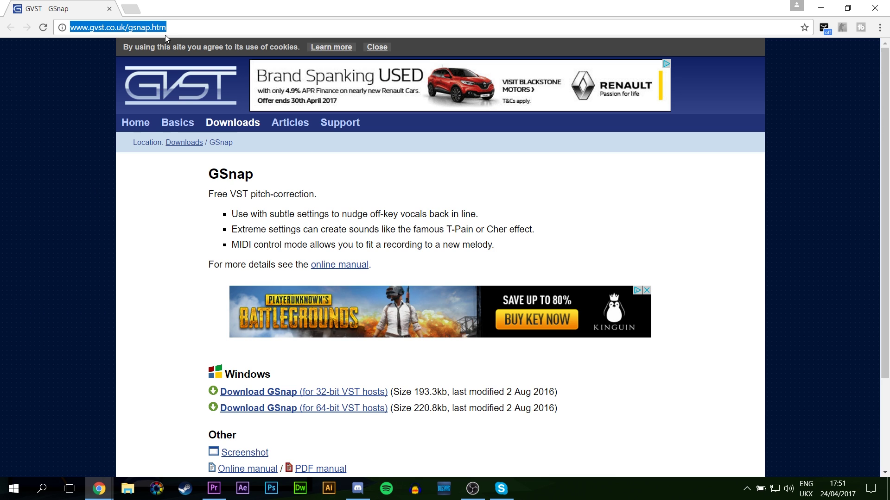
pyautogui.click(94, 232)
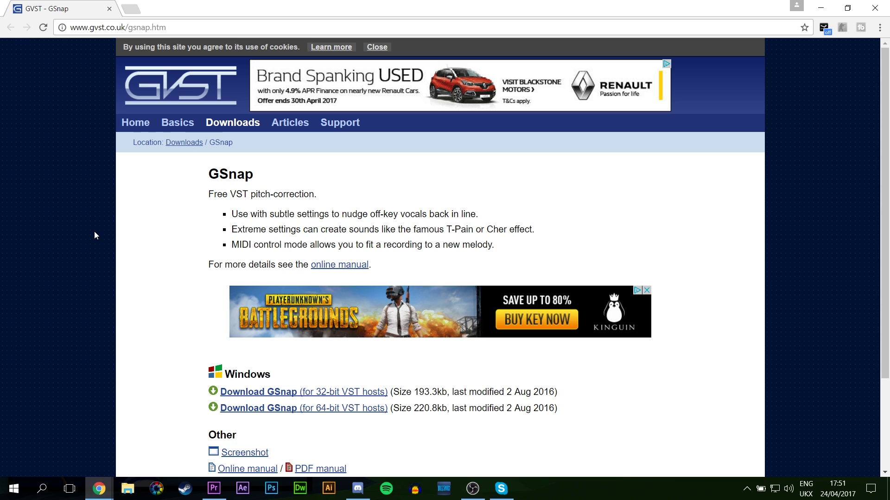
pyautogui.scroll(-3, 185, 259)
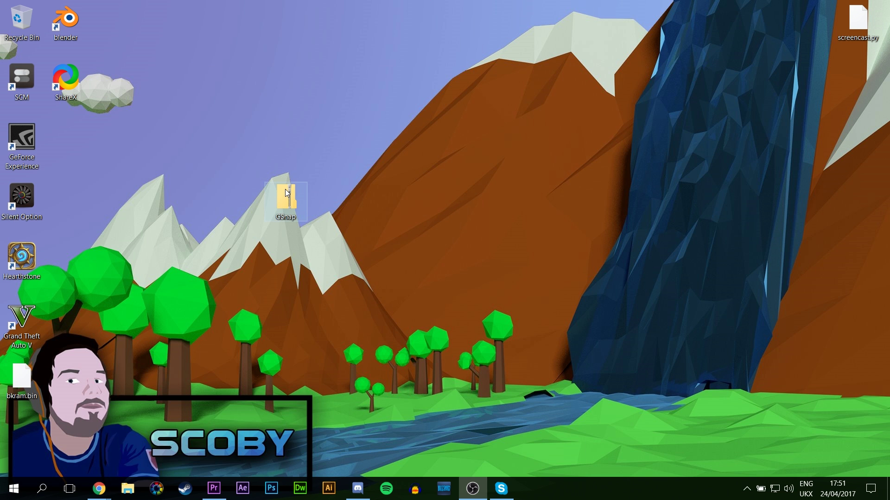
# Open C:\Program Files (x86)\Audacity\Plug-Ins in File Explorer and open the downloaded GSnap zip
pyautogui.click(286, 192)
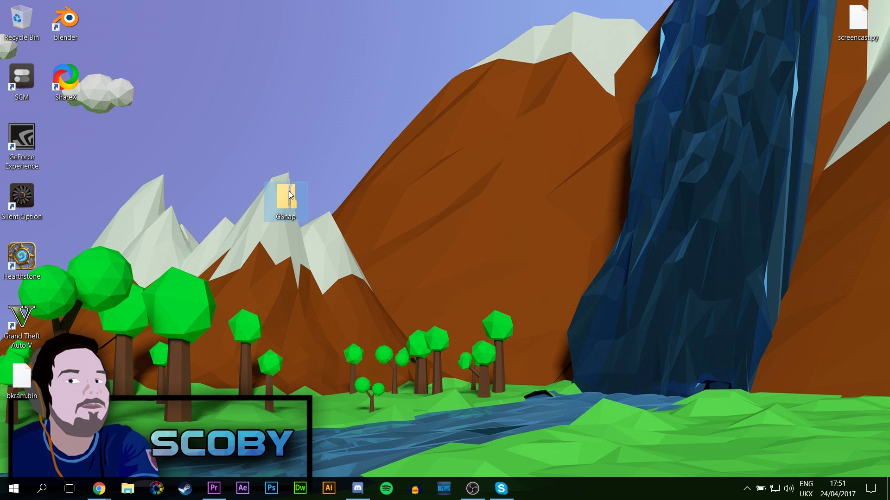
pyautogui.press('super+e')
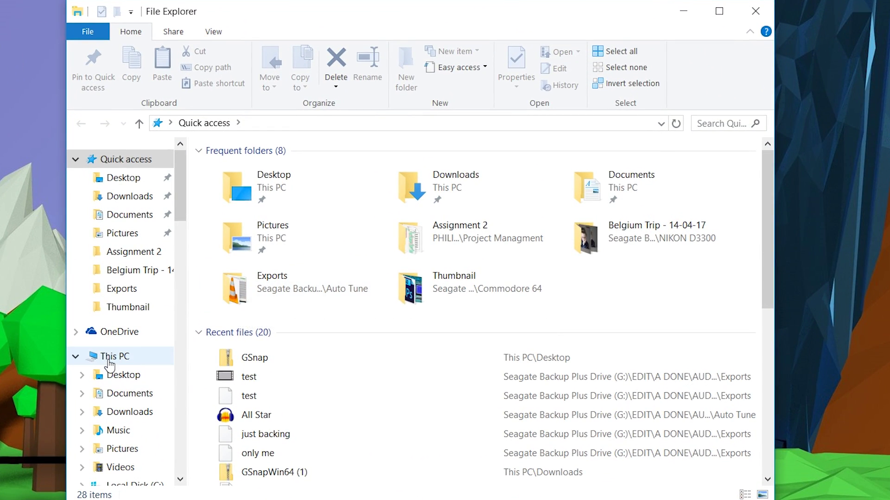
pyautogui.click(99, 357)
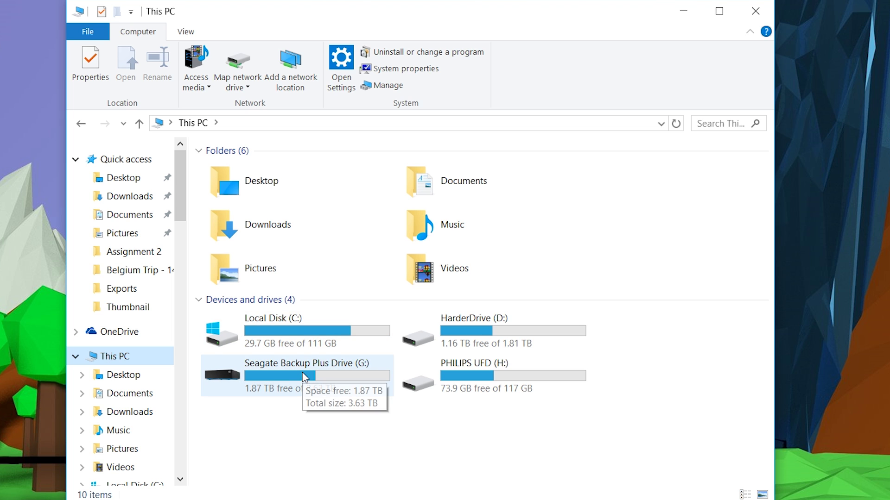
pyautogui.doubleClick(307, 335)
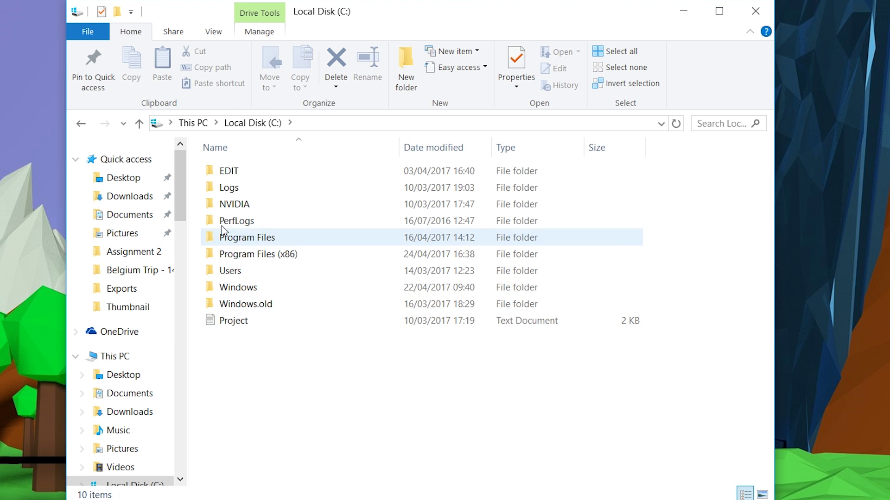
pyautogui.doubleClick(252, 254)
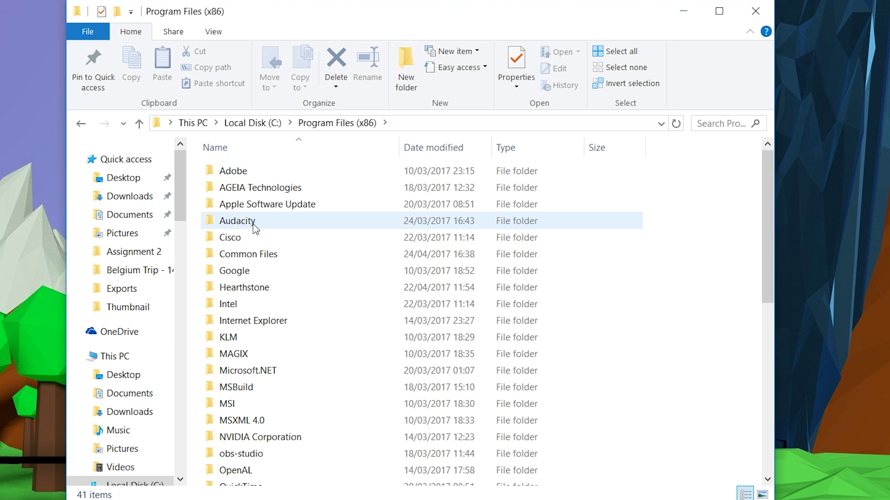
pyautogui.doubleClick(255, 222)
pyautogui.click(254, 223)
pyautogui.doubleClick(254, 222)
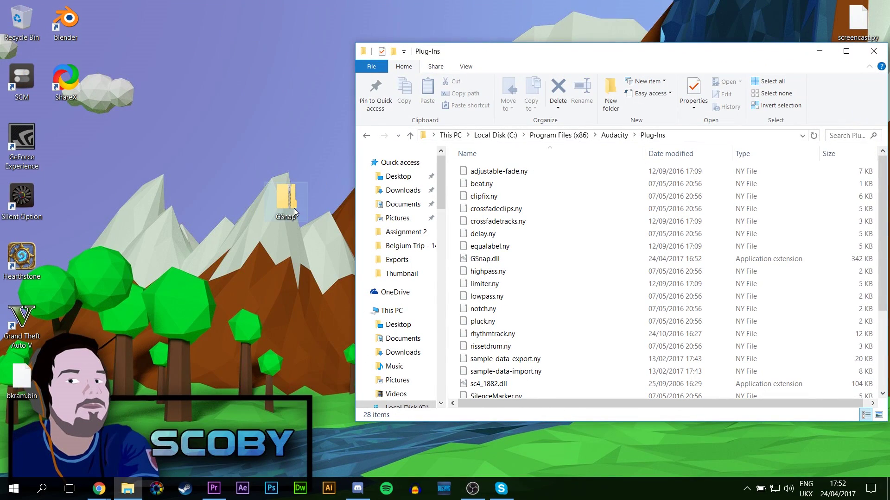
pyautogui.doubleClick(291, 206)
# Copy GSnap.dll from the zip into the Plug-Ins folder, replacing the existing file
pyautogui.moveTo(658, 69); pyautogui.dragTo(289, 67)
pyautogui.click(133, 185)
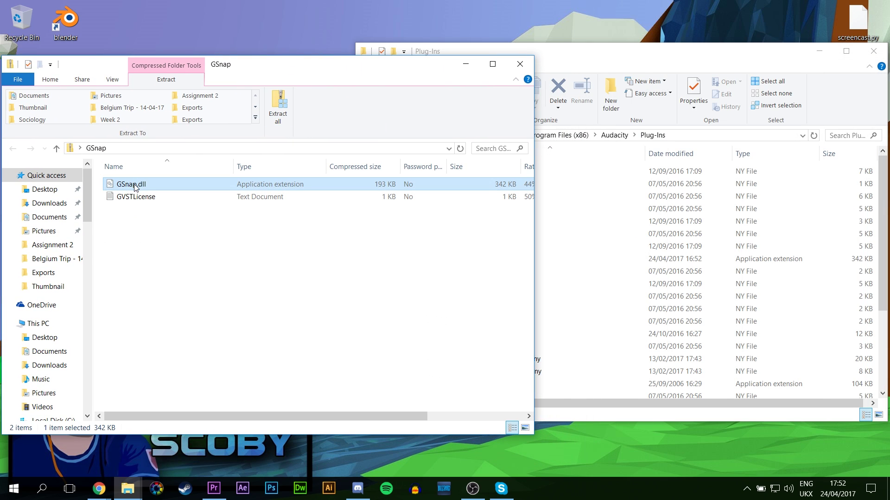
pyautogui.moveTo(142, 186); pyautogui.dragTo(597, 226)
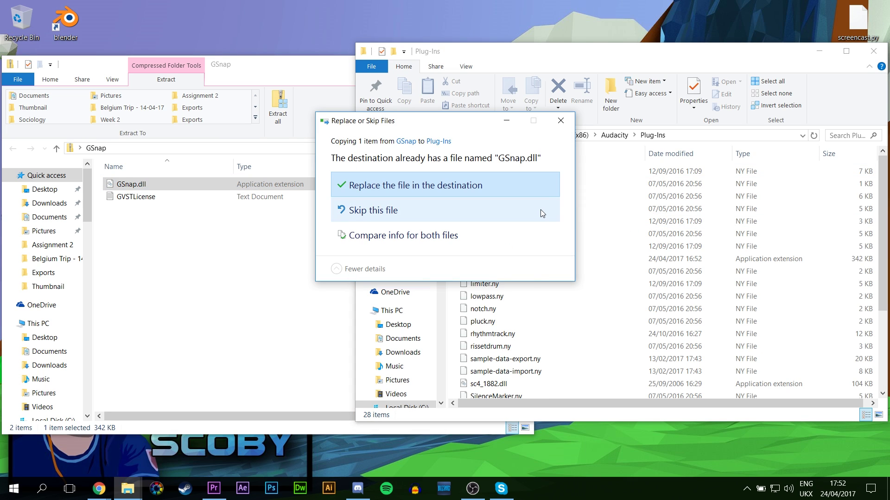
pyautogui.click(533, 186)
# Find the newly copied GSnap.dll in Plug-Ins and launch Audacity
pyautogui.scroll(-2, 528, 273)
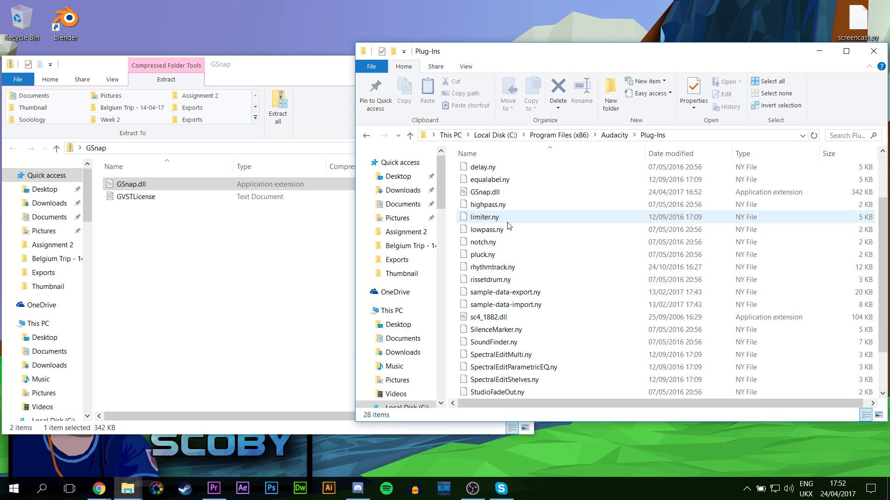
pyautogui.click(482, 192)
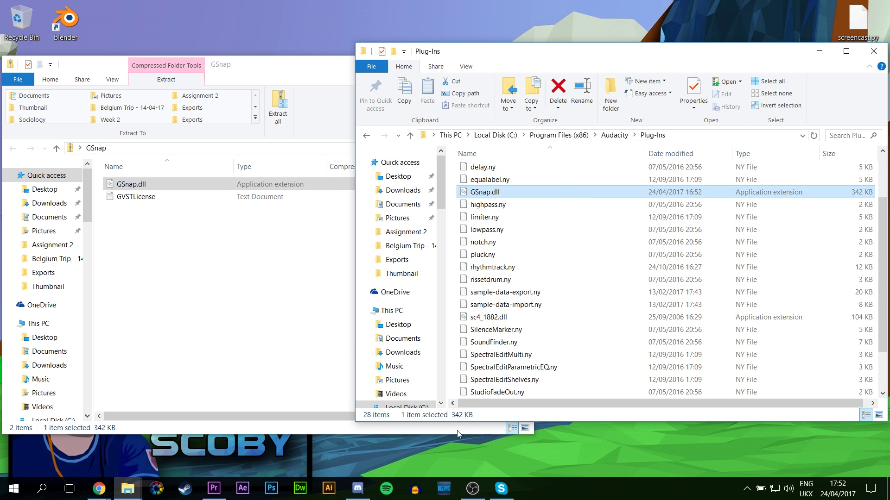
pyautogui.click(415, 489)
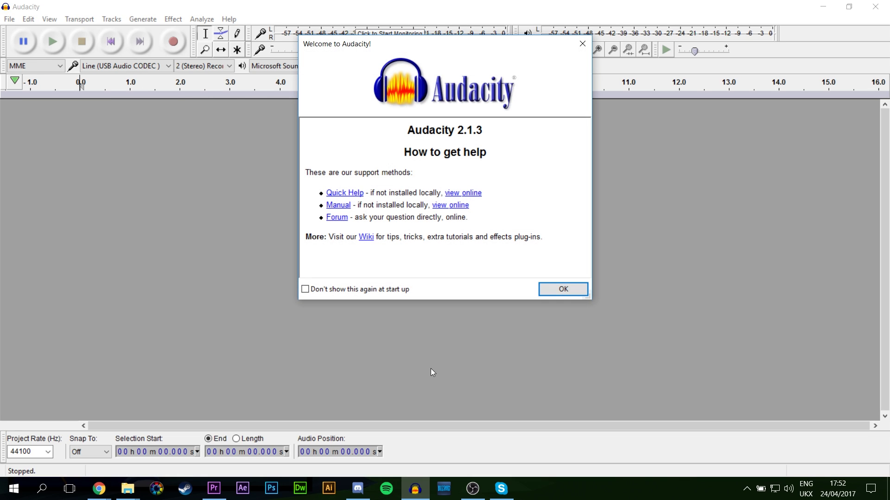
# Dismiss the welcome screen and enable GSnap in Analyze > Add / Remove Plug-ins
pyautogui.click(563, 294)
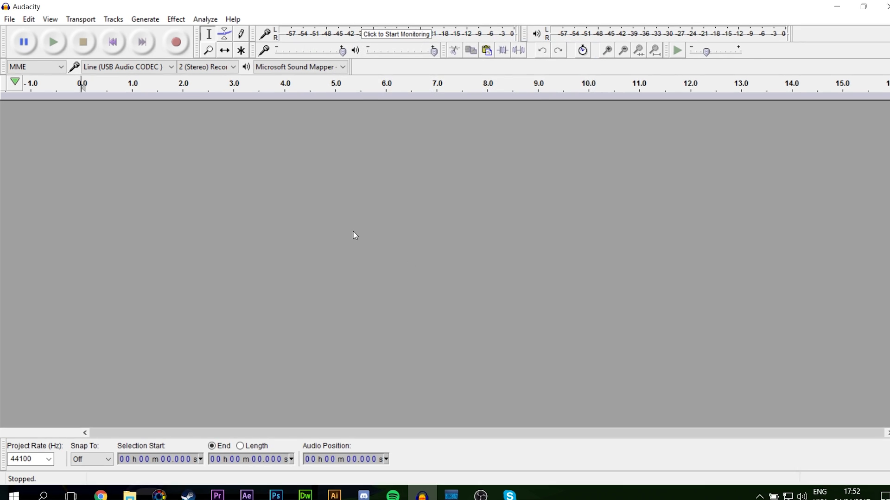
pyautogui.click(207, 20)
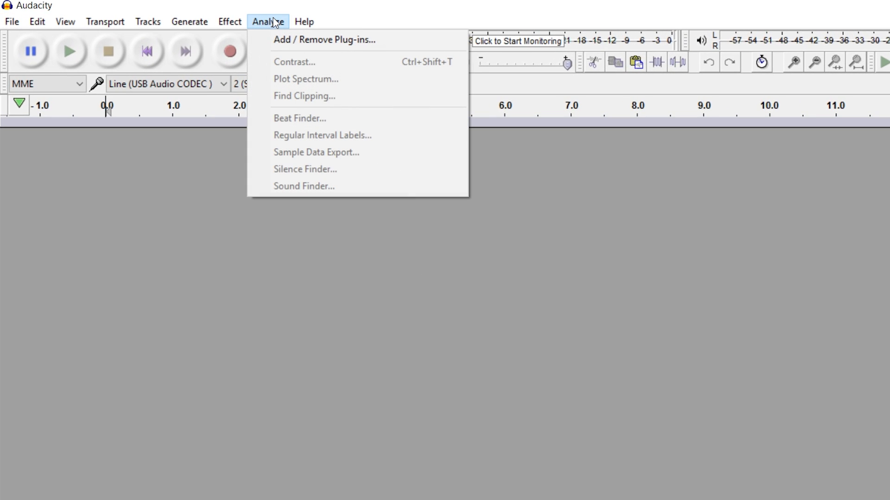
pyautogui.click(294, 39)
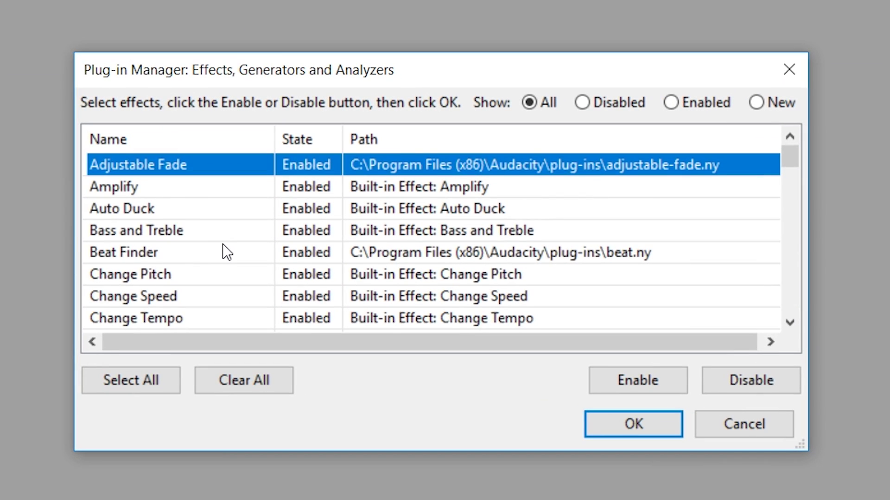
pyautogui.scroll(-5, 336, 281)
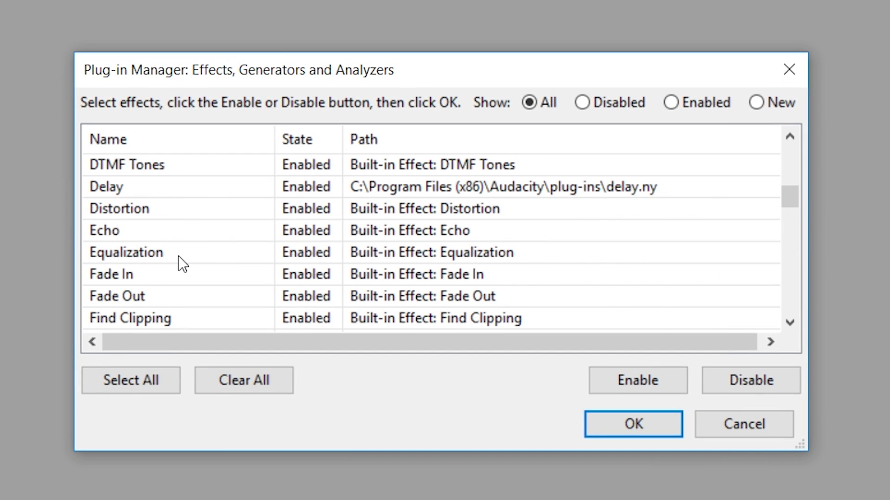
pyautogui.scroll(-2, 179, 255)
pyautogui.click(160, 204)
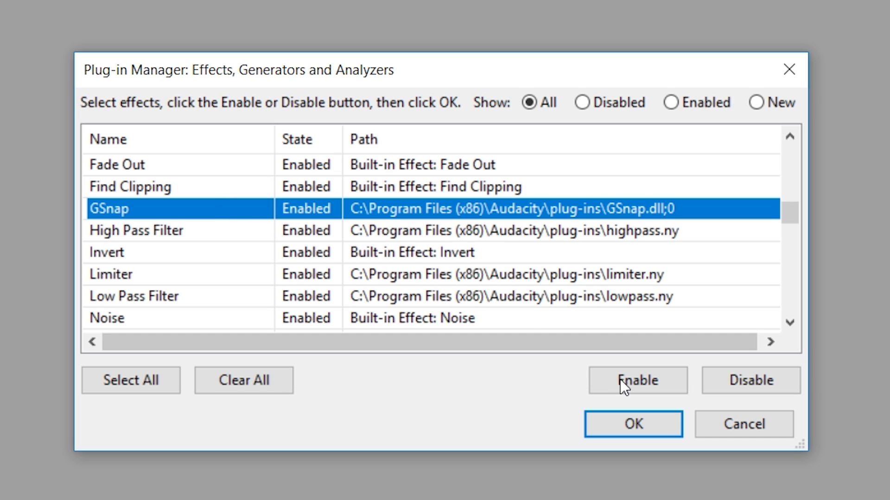
pyautogui.click(657, 388)
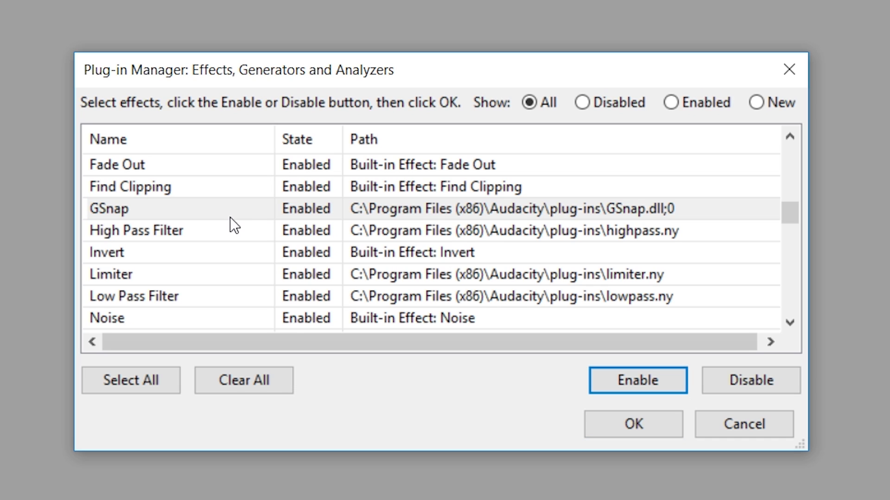
pyautogui.click(302, 210)
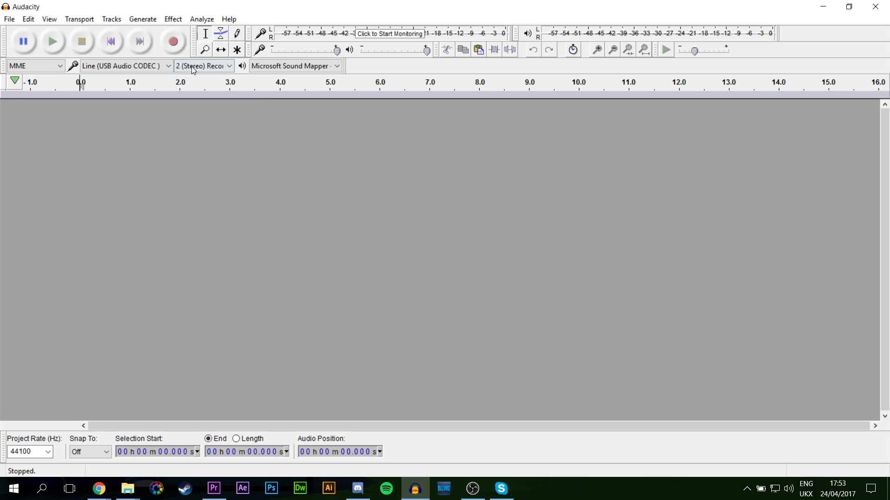
# Select the vocal from about 0.604 s to 7.256 s and play it back
pyautogui.click(173, 19)
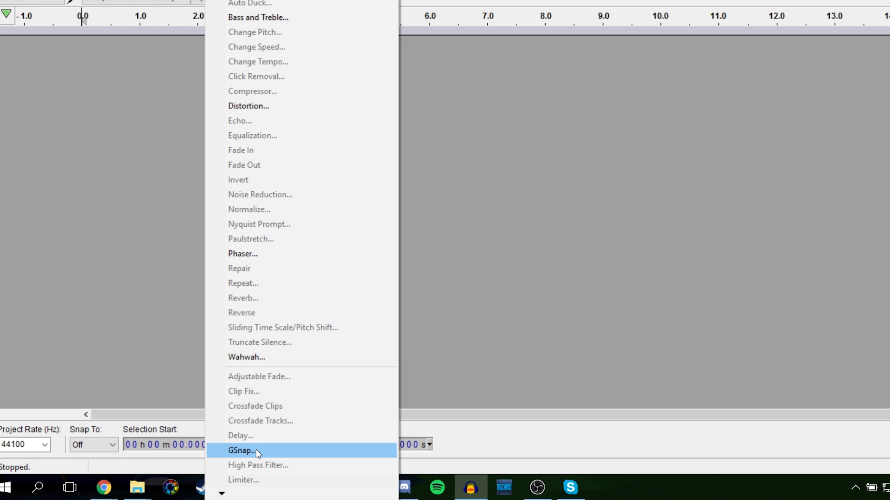
pyautogui.press('Escape')
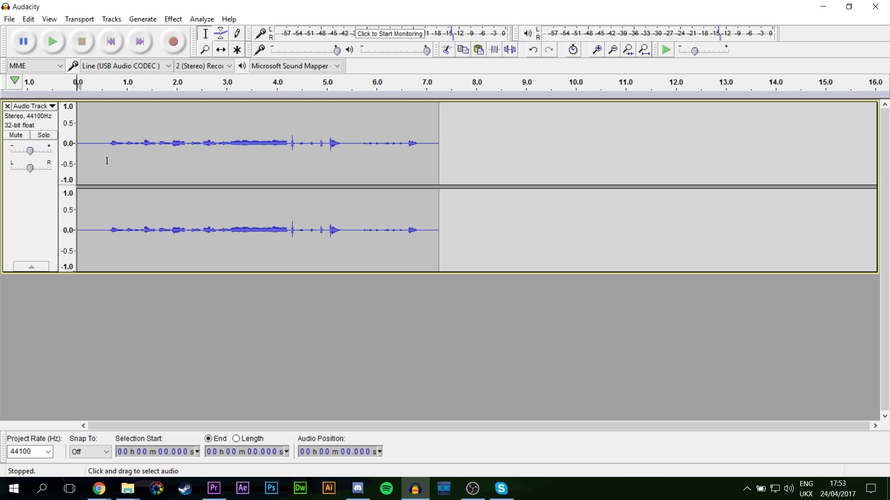
pyautogui.moveTo(107, 161); pyautogui.dragTo(438, 173)
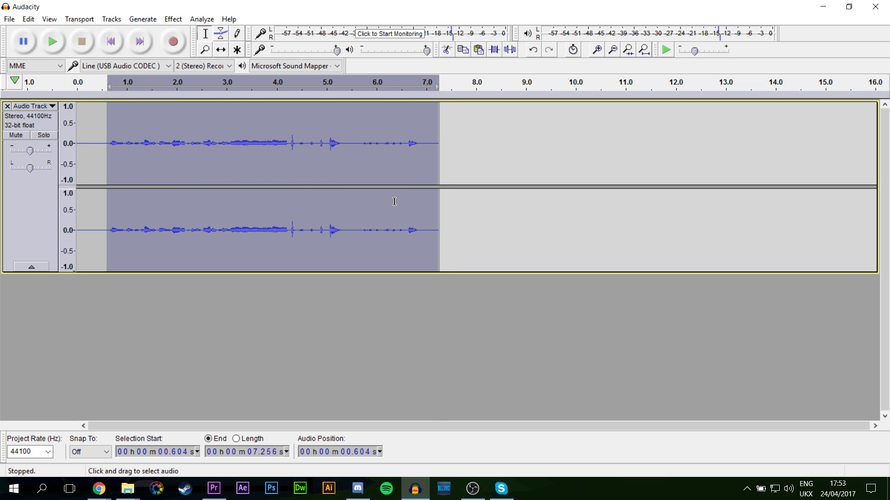
pyautogui.press('space')
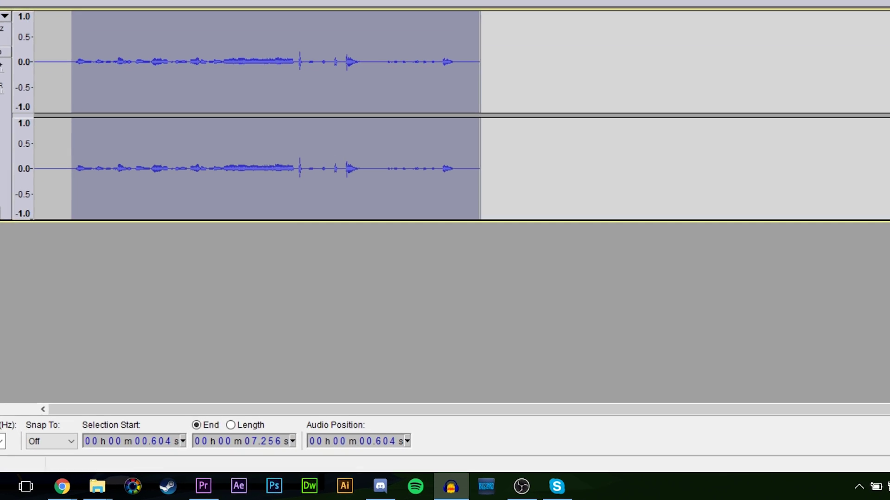
# Open the GSnap effect on the selection and load the Share the Pain factory preset
pyautogui.click(178, 19)
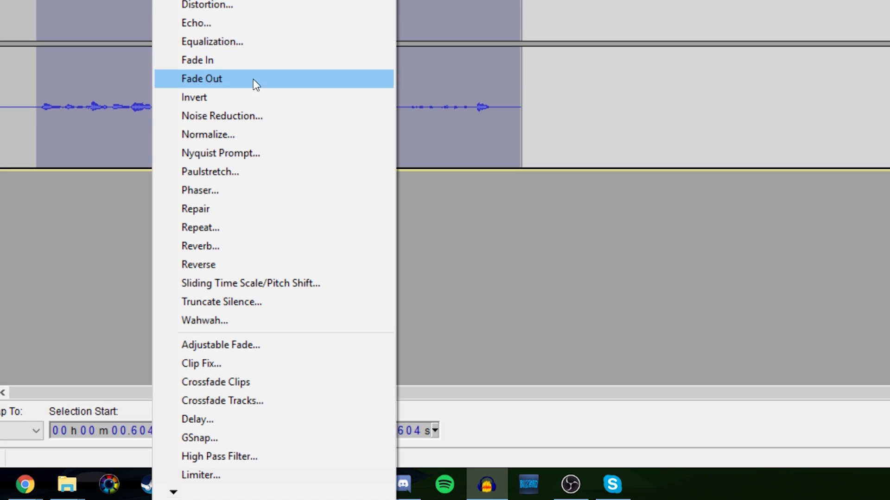
pyautogui.click(221, 438)
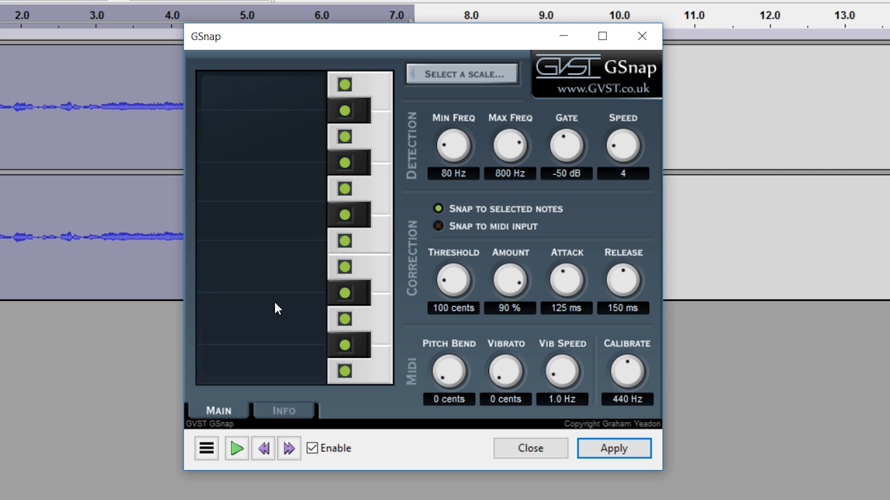
pyautogui.click(208, 450)
pyautogui.moveTo(251, 356)
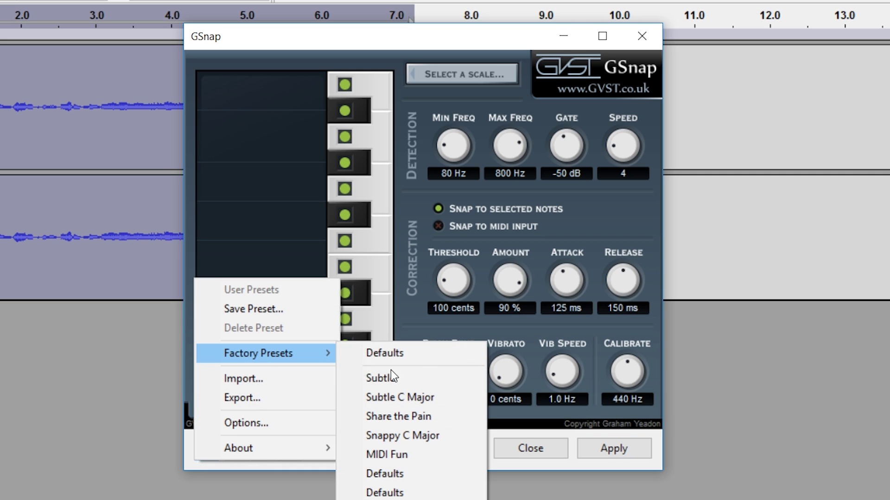
pyautogui.click(420, 414)
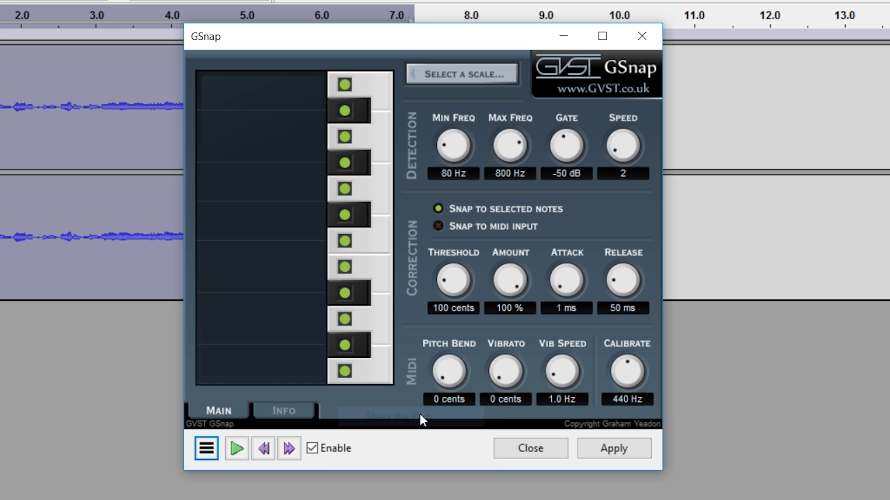
# Set GSnap's correction scale to G Major and preview the corrected vocal
pyautogui.click(453, 84)
pyautogui.click(371, 236)
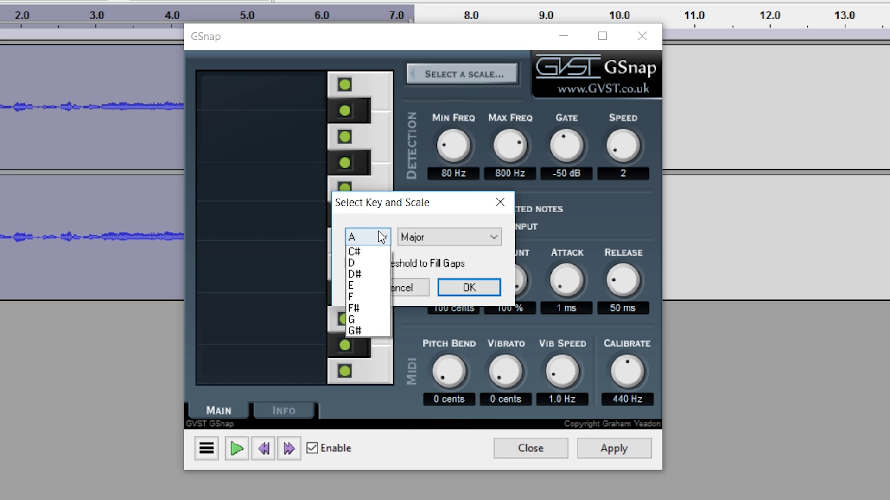
pyautogui.click(356, 365)
pyautogui.click(438, 234)
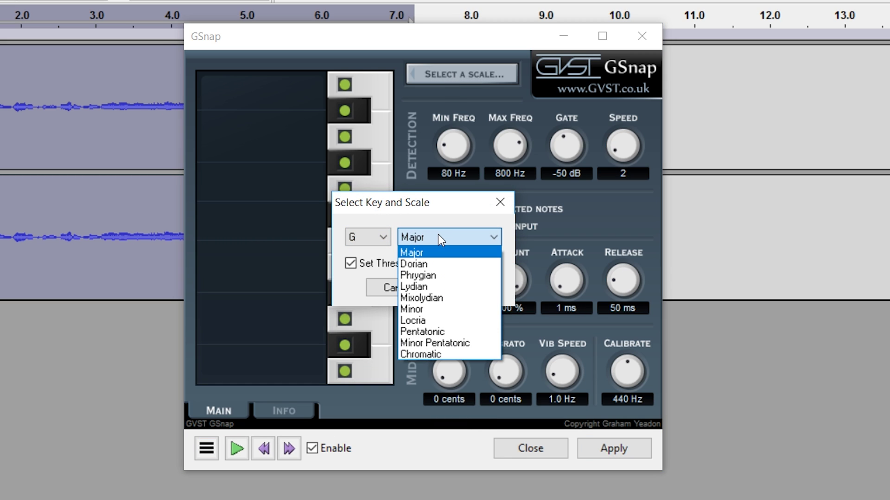
pyautogui.click(439, 235)
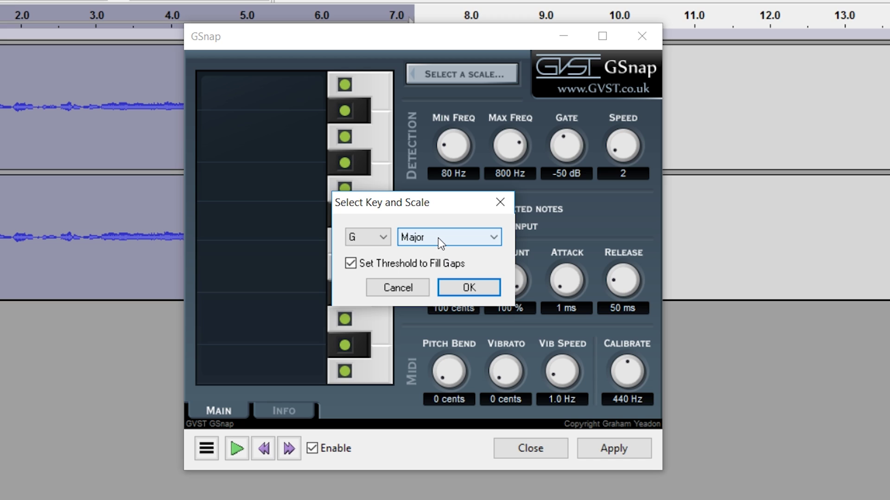
pyautogui.click(484, 288)
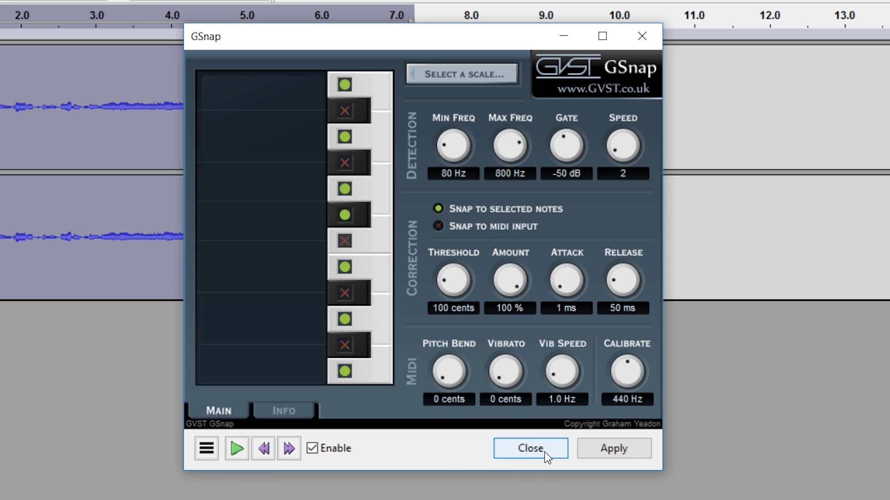
pyautogui.click(237, 448)
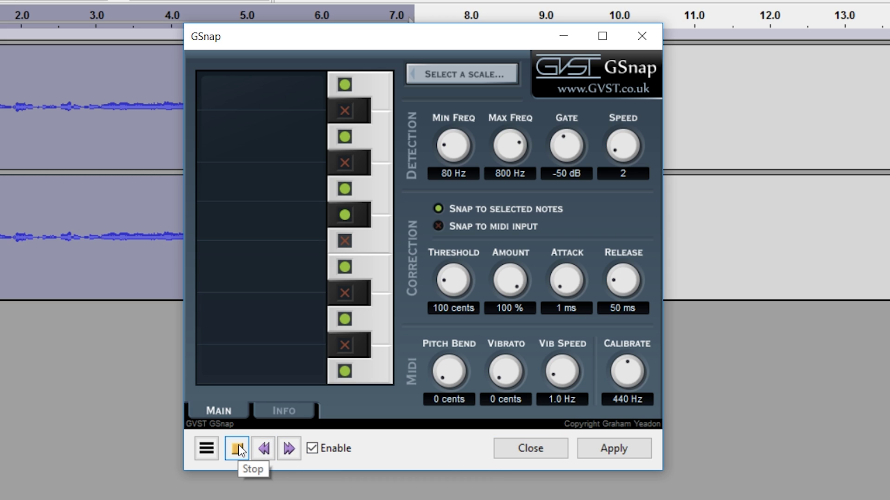